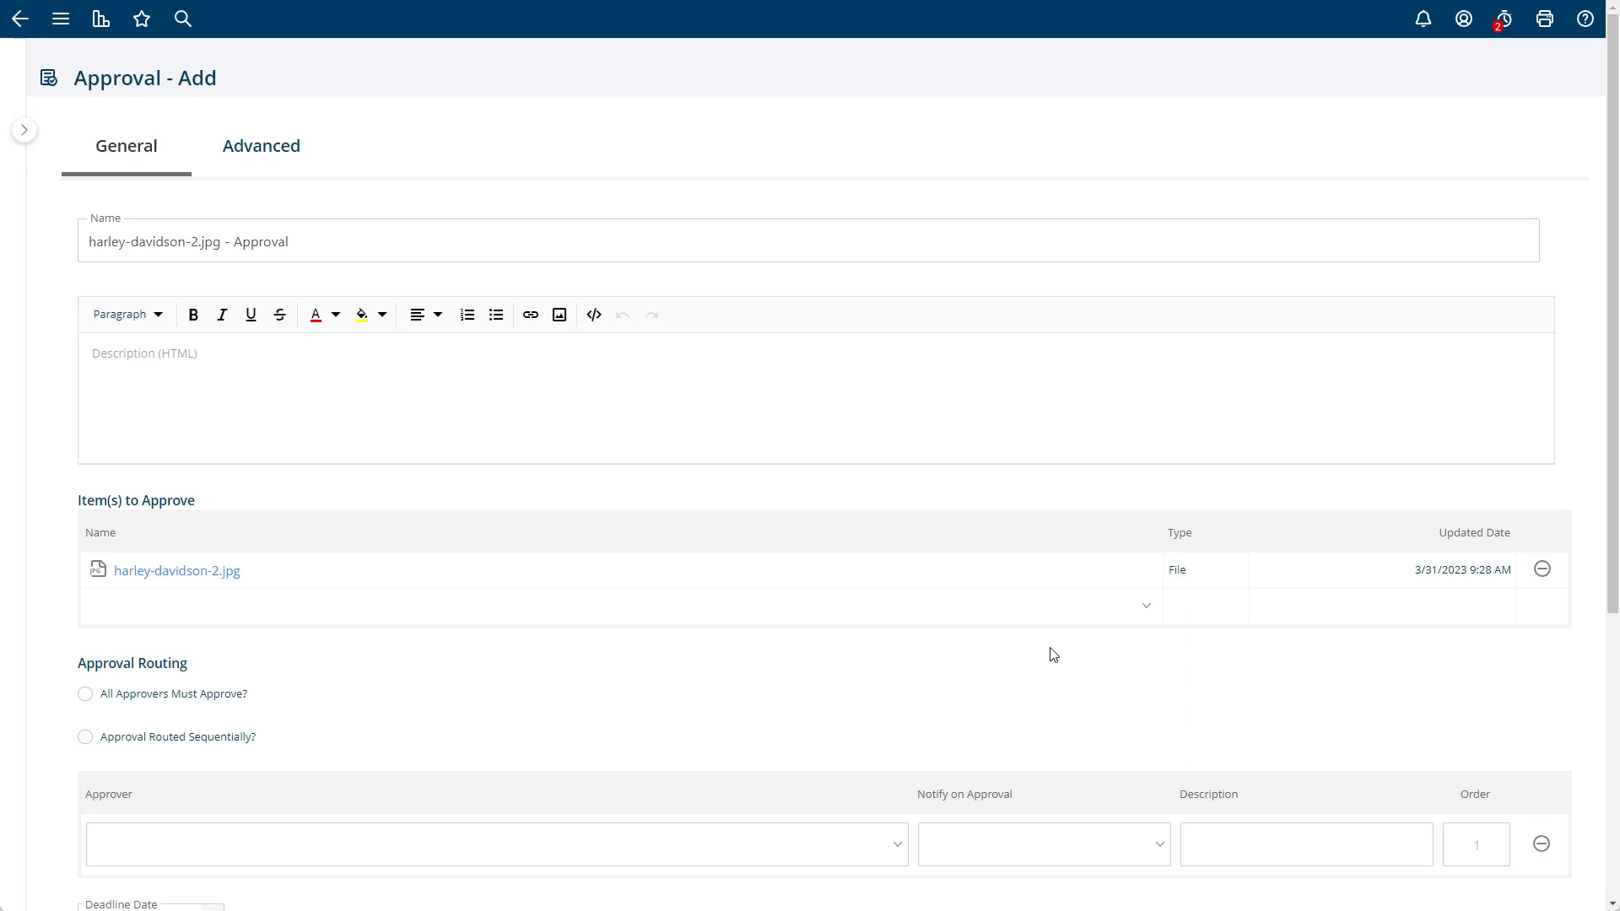
scroll(1050, 652, down, 3)
scroll(1050, 652, up, 3)
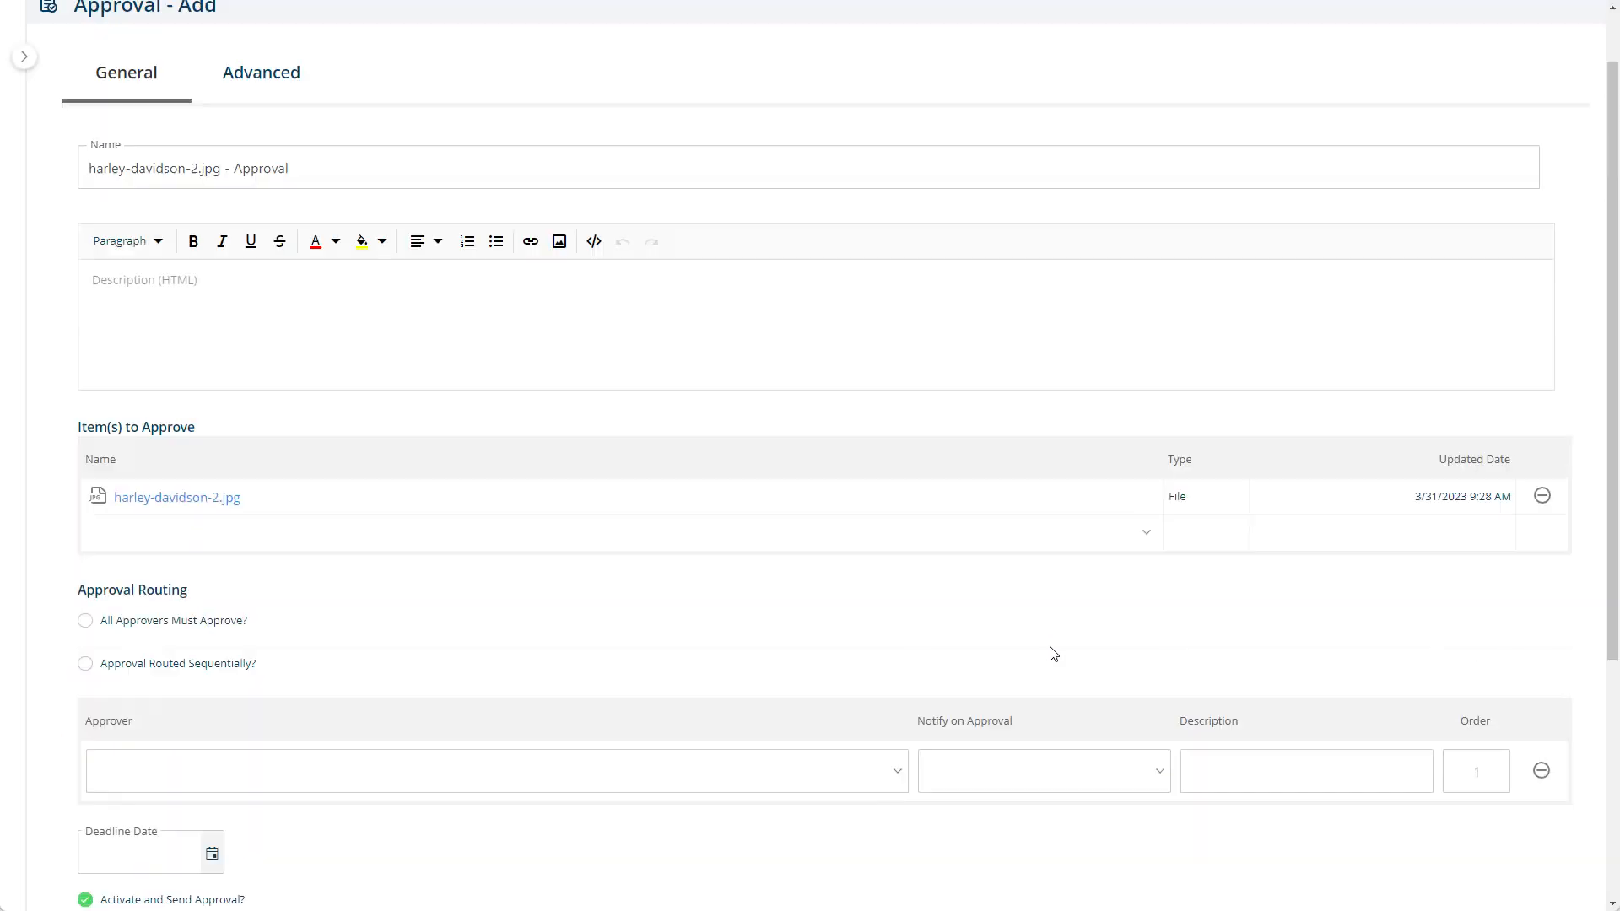
click(109, 243)
click(95, 375)
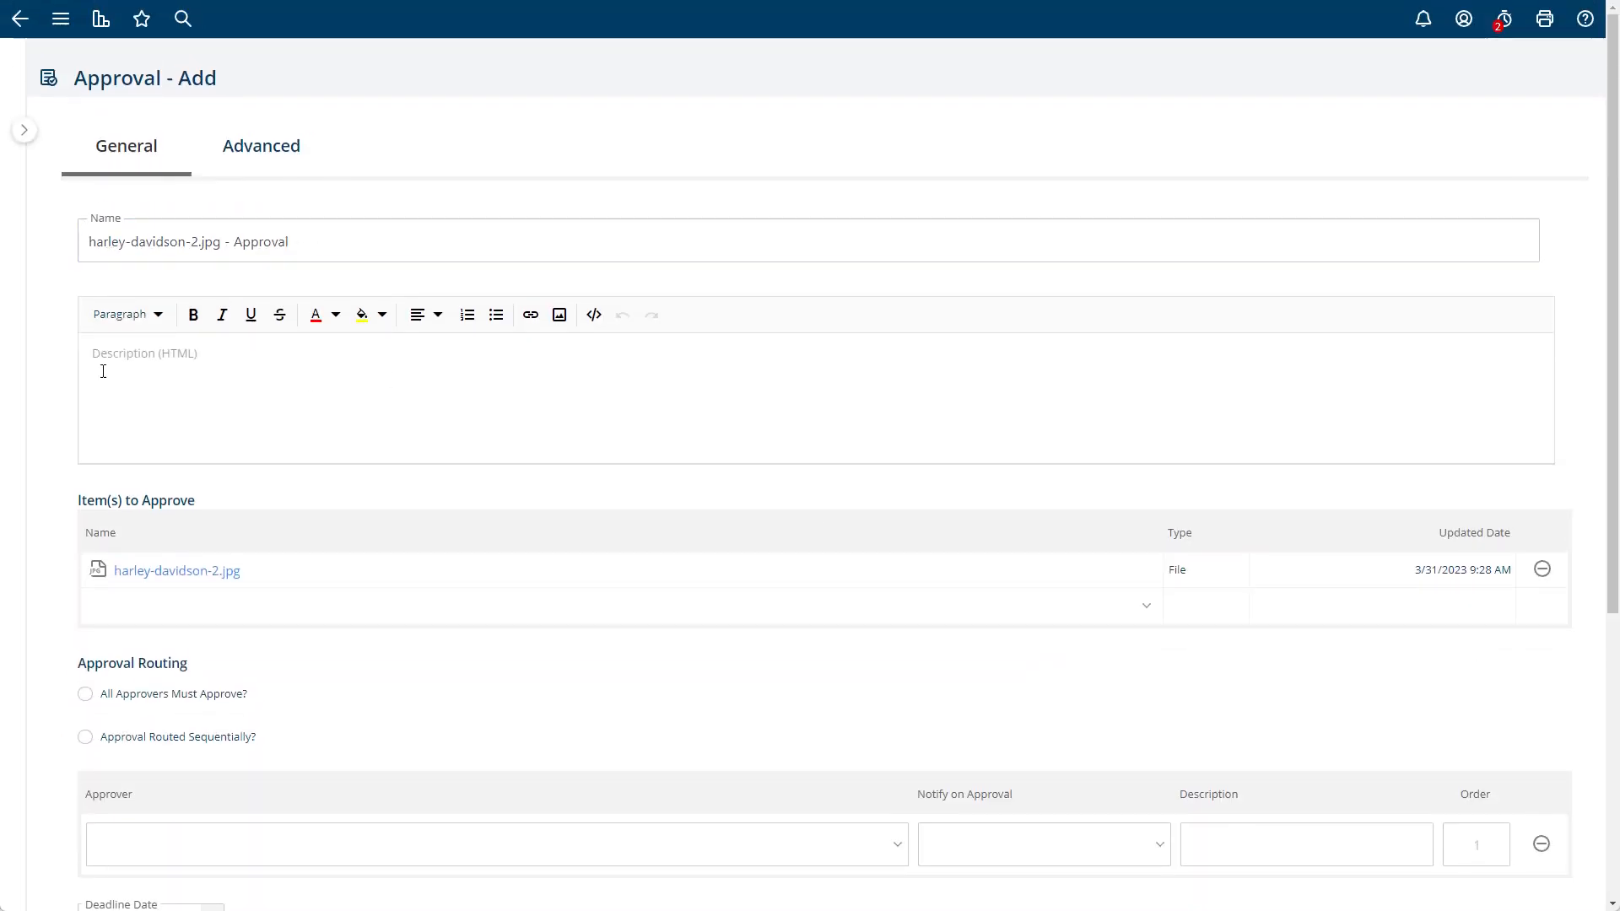
scroll(226, 379, down, 5)
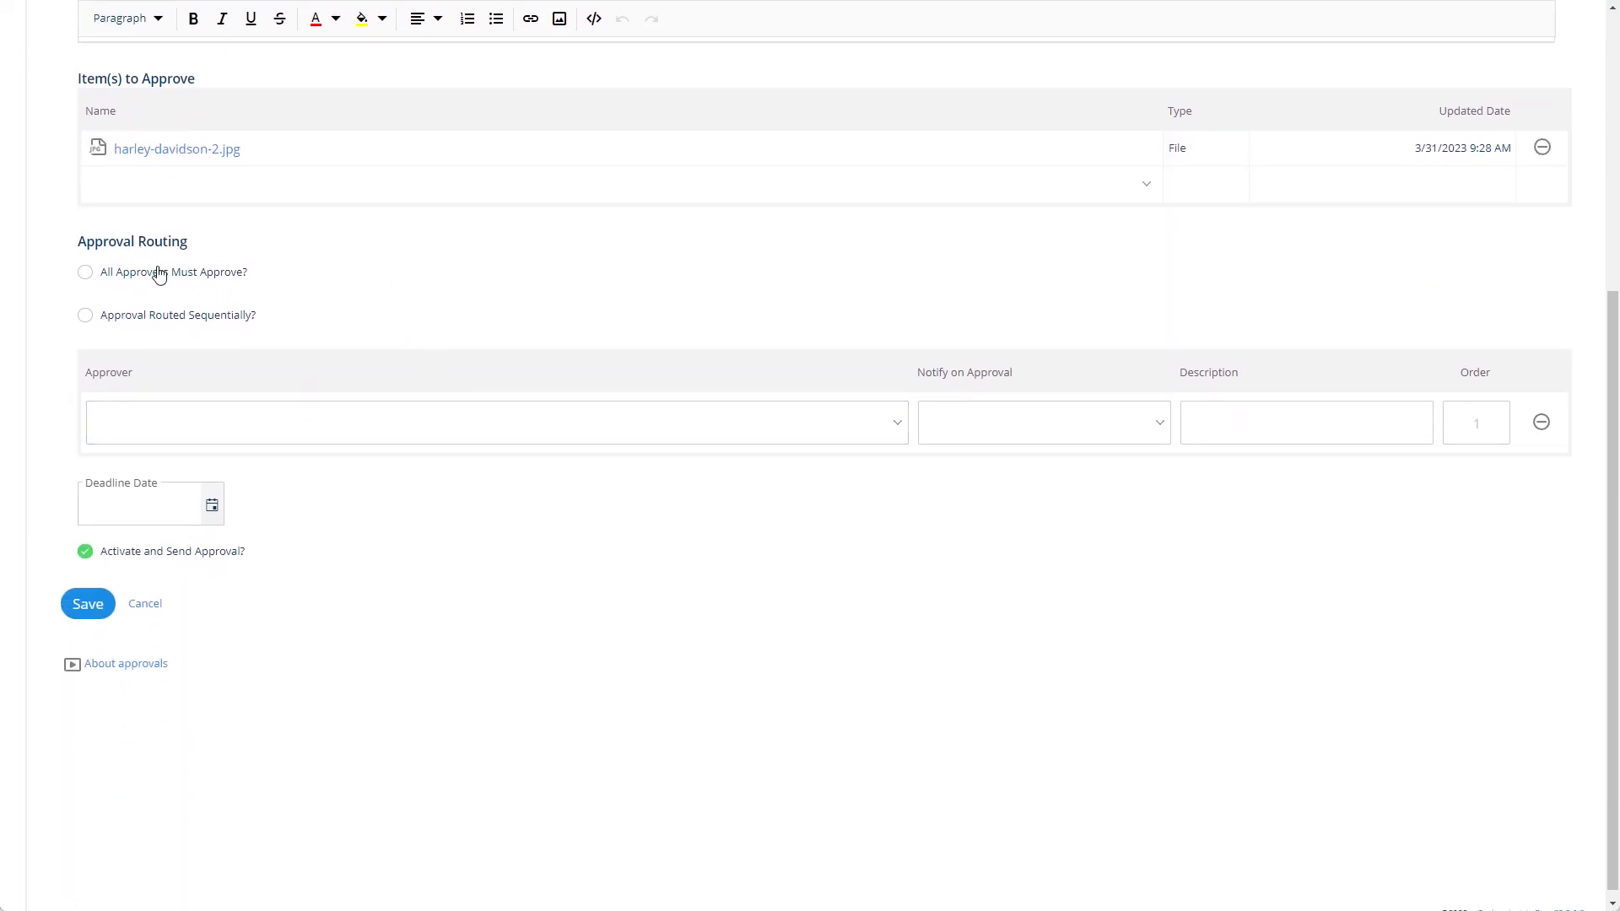
- Try out the All Approvers Must Approve and Approval Routed Sequentially options for the approval
click(111, 284)
click(159, 283)
click(142, 326)
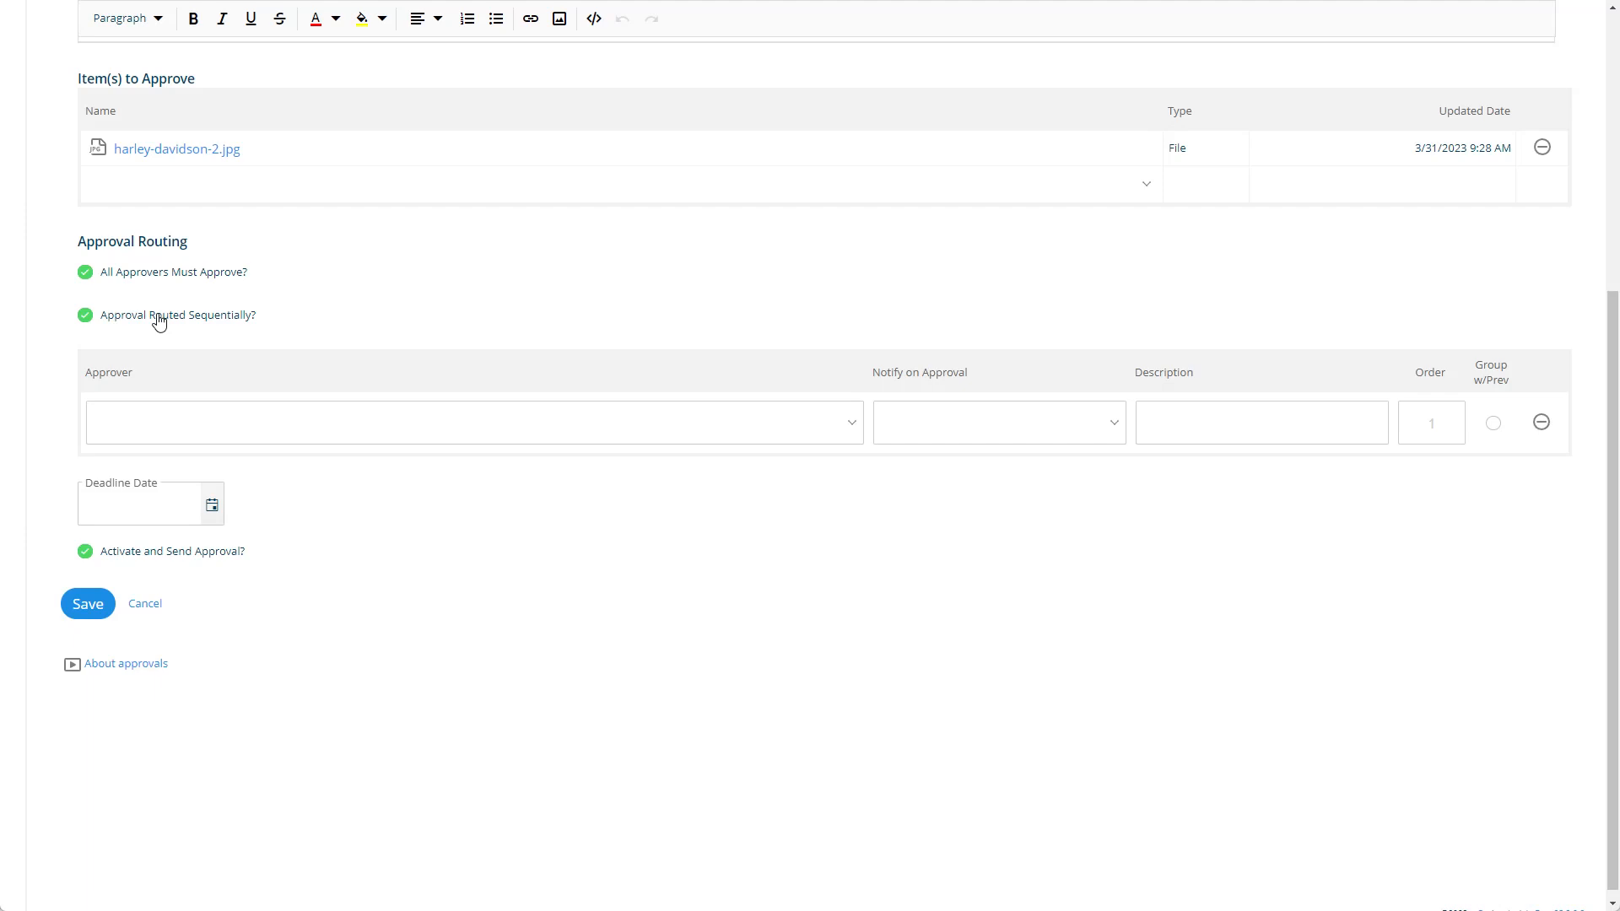
click(163, 321)
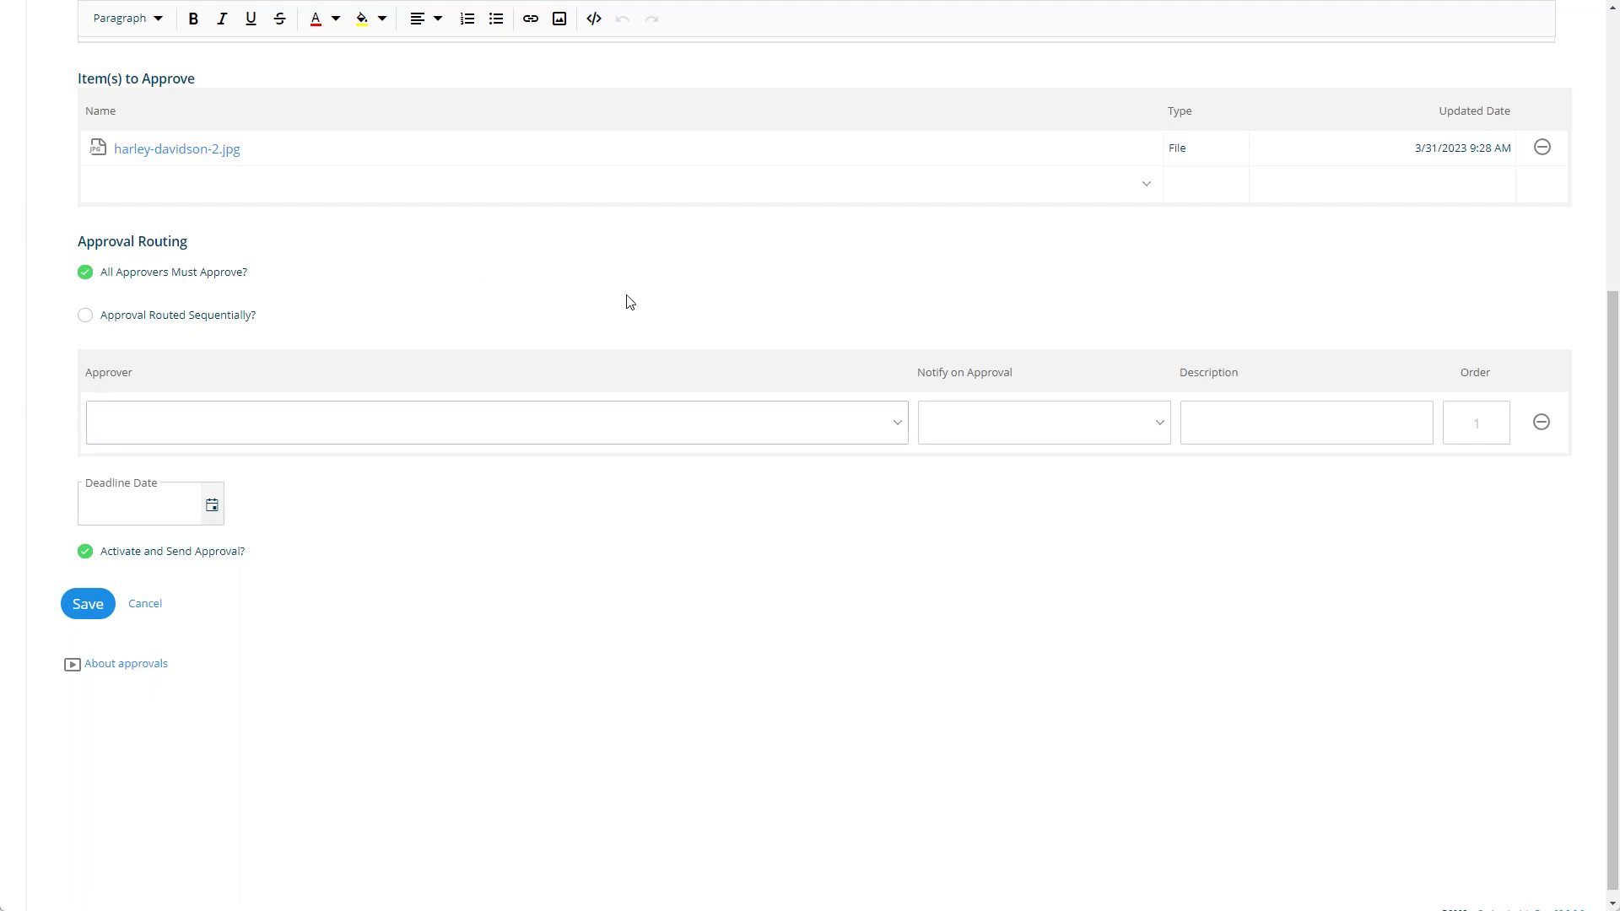
click(182, 271)
- Add the fourth listed person as the first approver and enable sequential approval routing
click(420, 423)
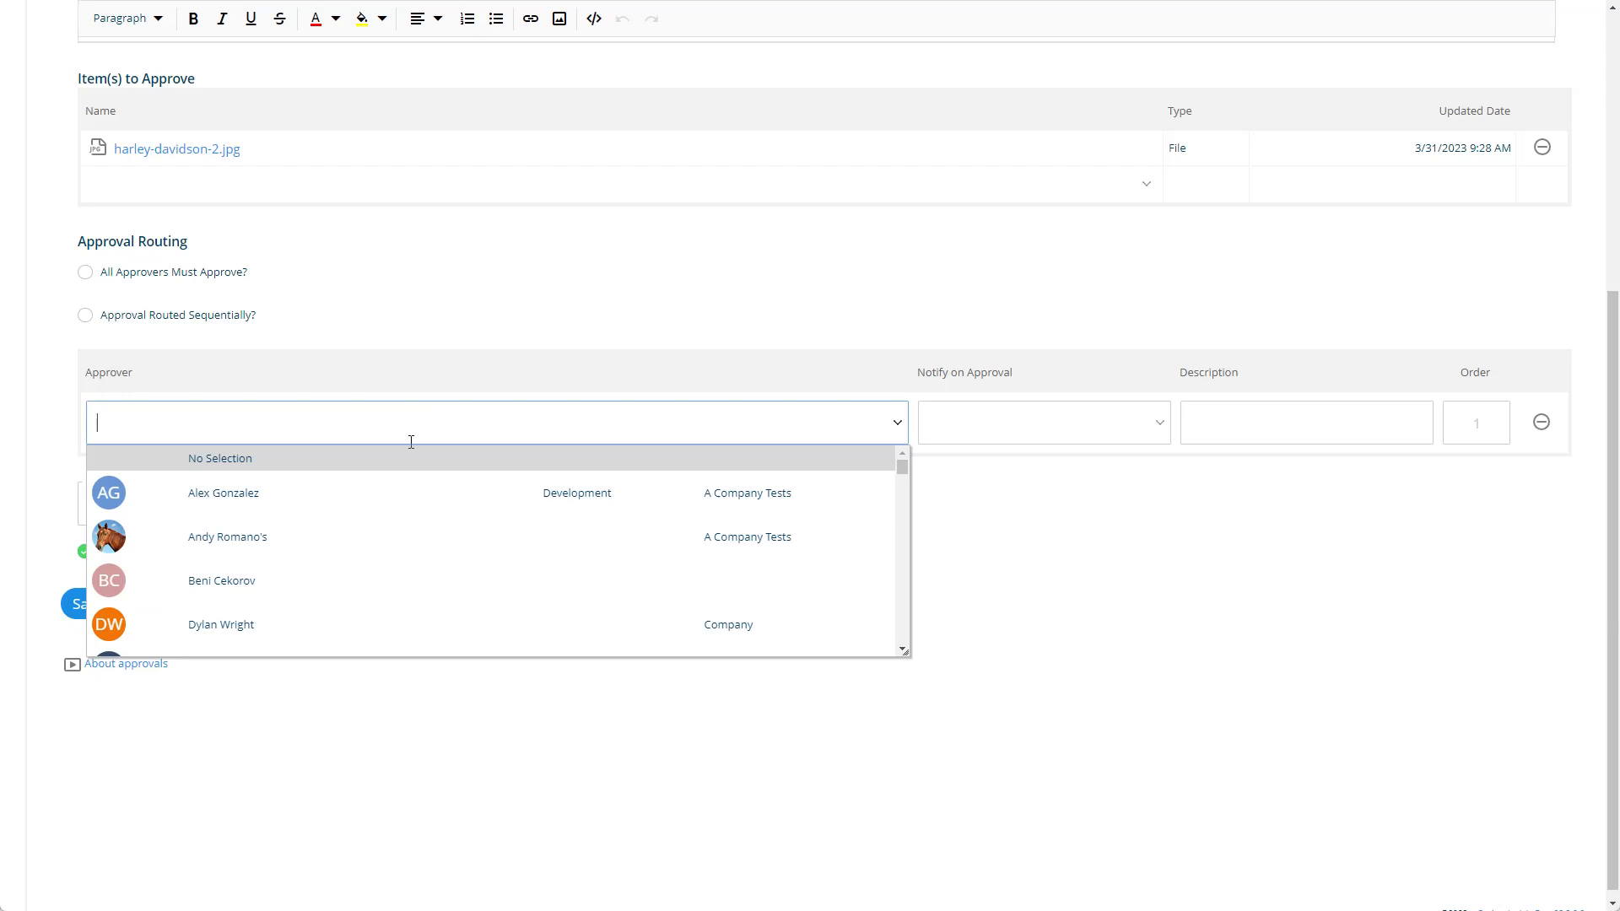
click(310, 609)
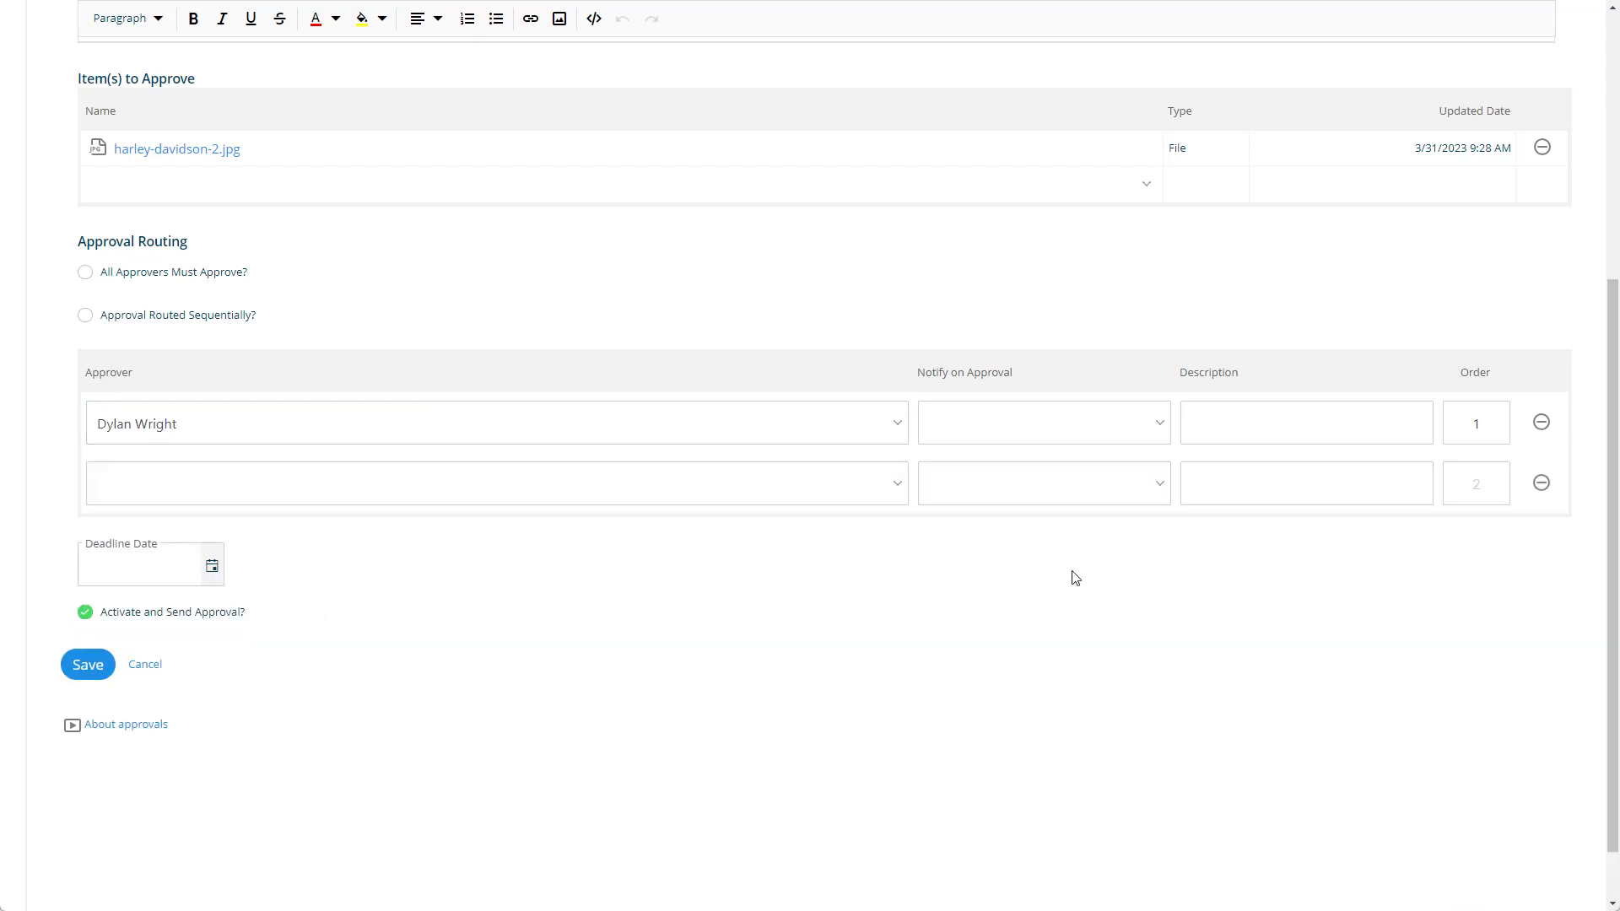
click(232, 321)
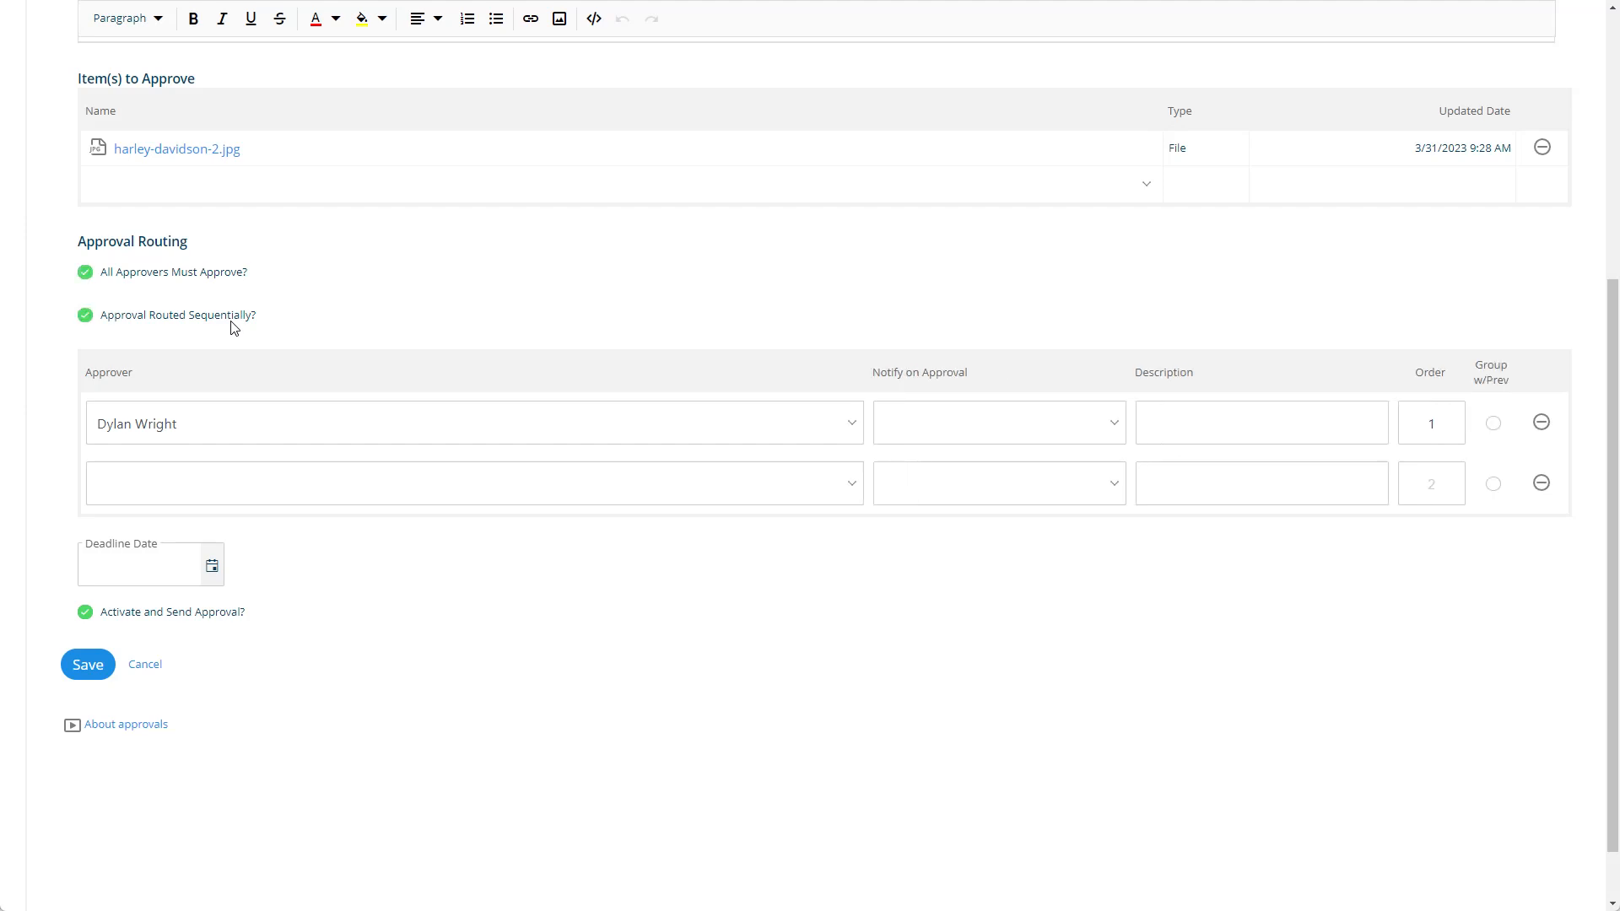
- Add a second approver, and a Development user from Metafuse, Inc. as the third approver
click(235, 474)
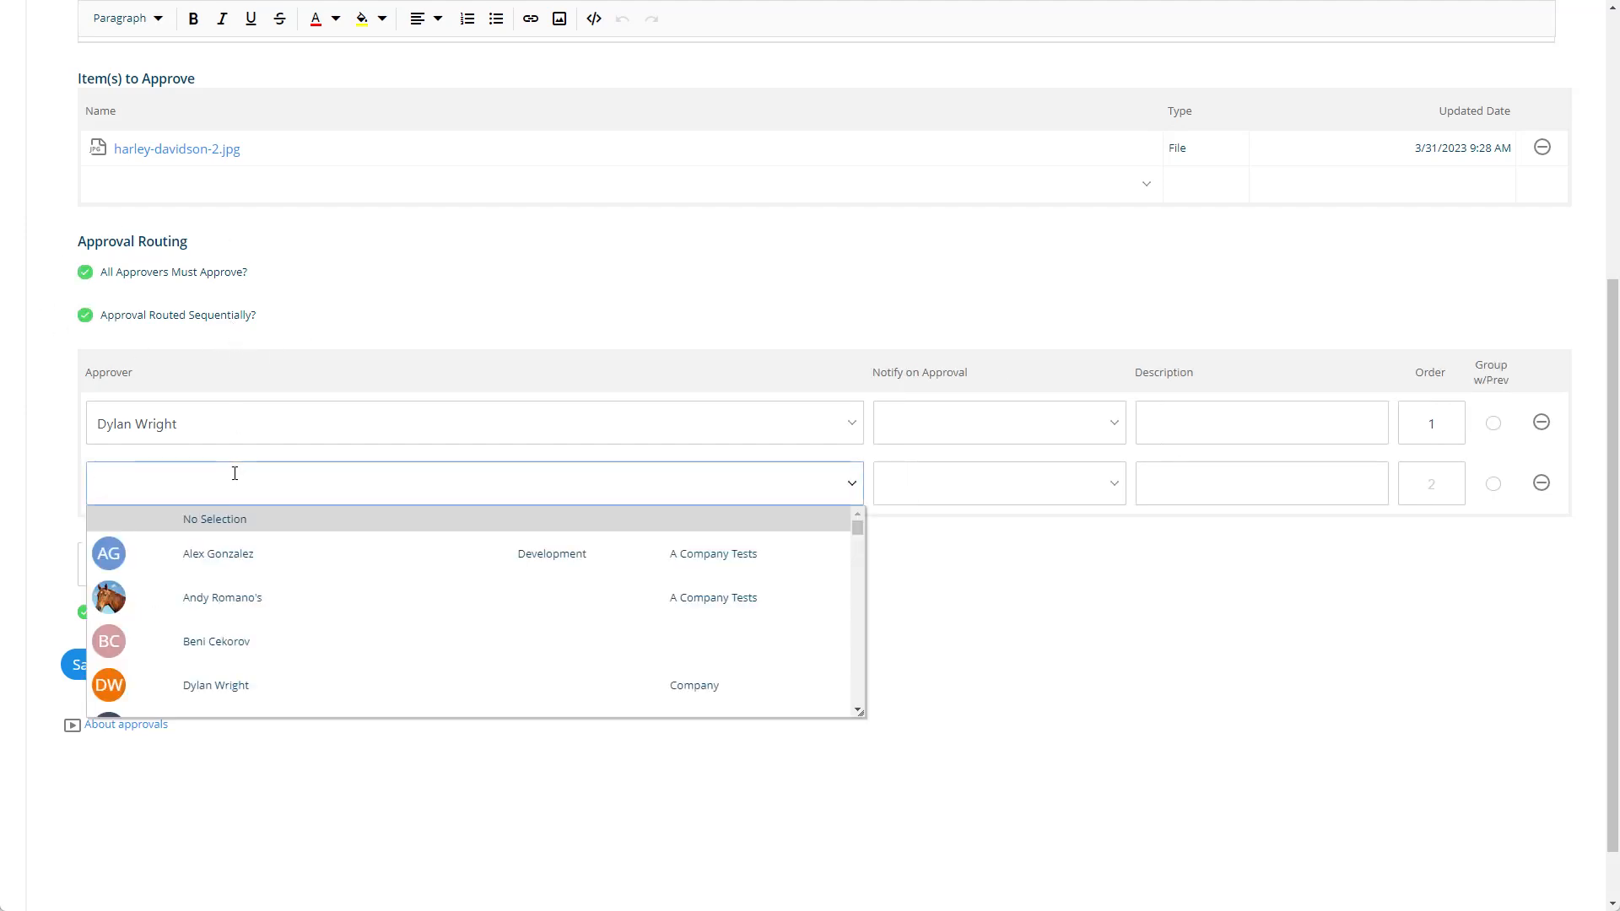
scroll(265, 557, down, 2)
click(264, 558)
click(282, 547)
scroll(282, 552, down, 2)
scroll(306, 557, down, 4)
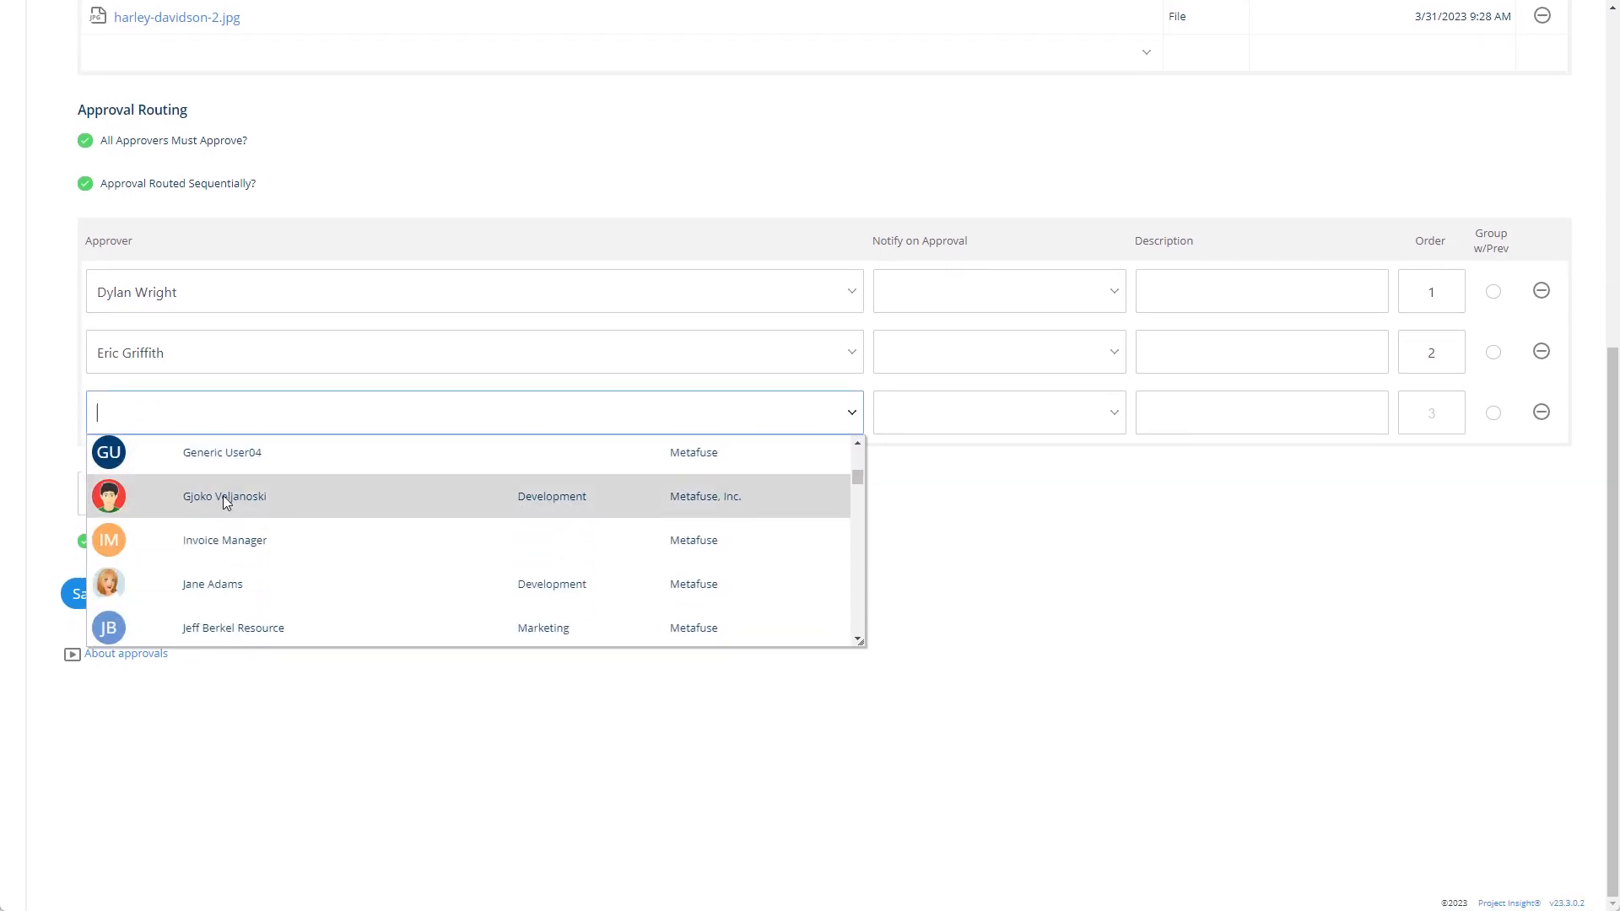
click(228, 500)
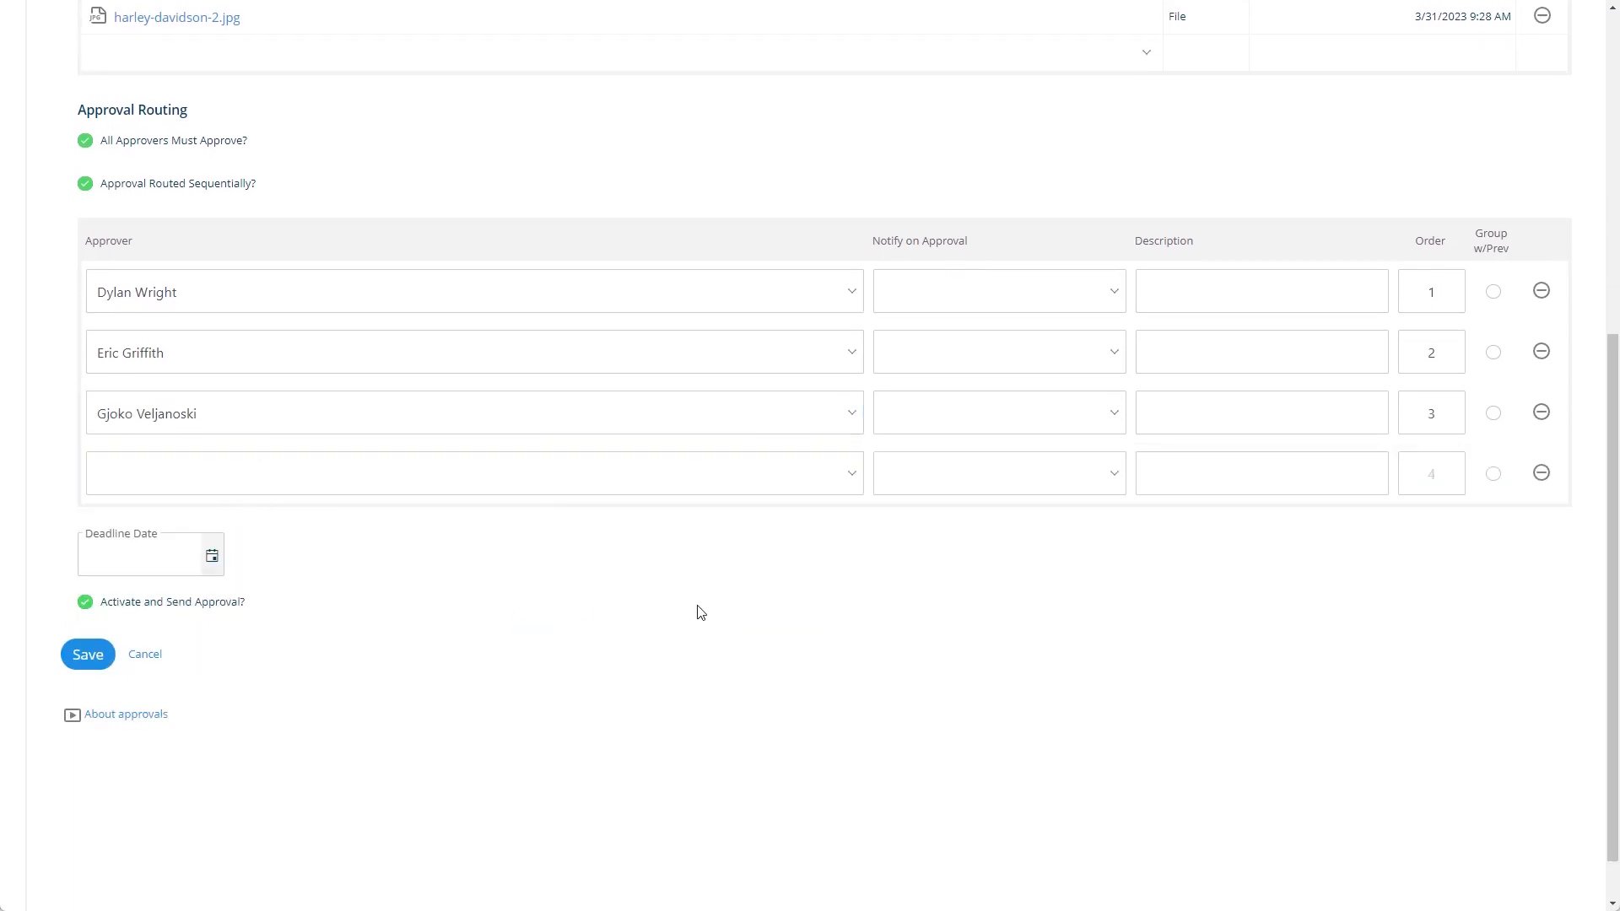
- Search the approver list by first name and add the matching person as the fourth approver
click(255, 471)
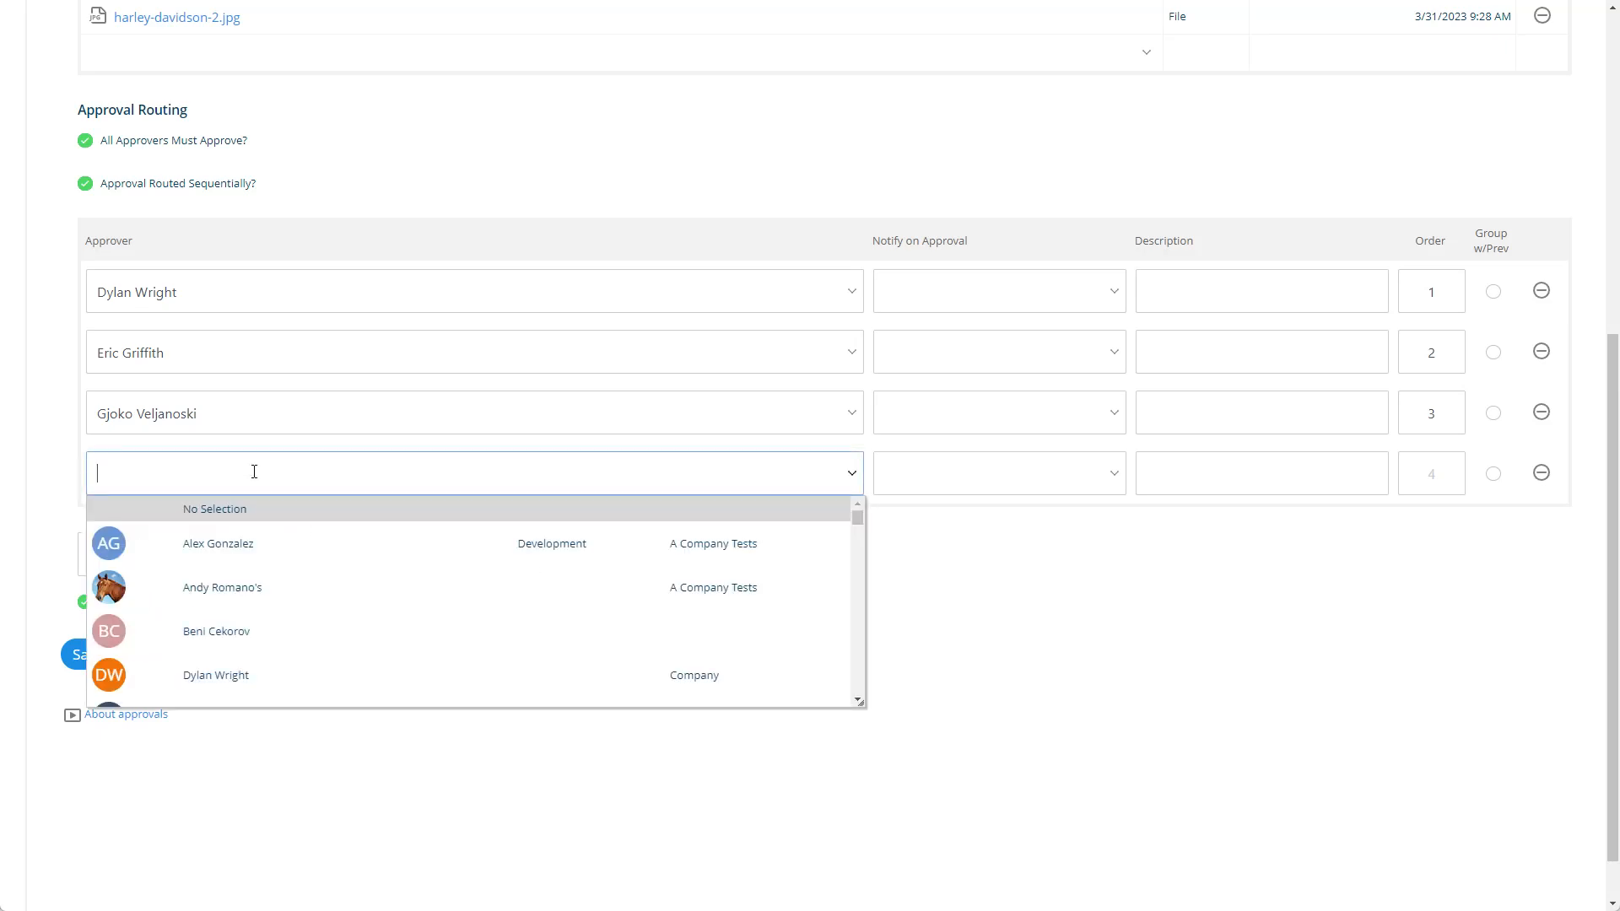
text(Steve)
click(270, 618)
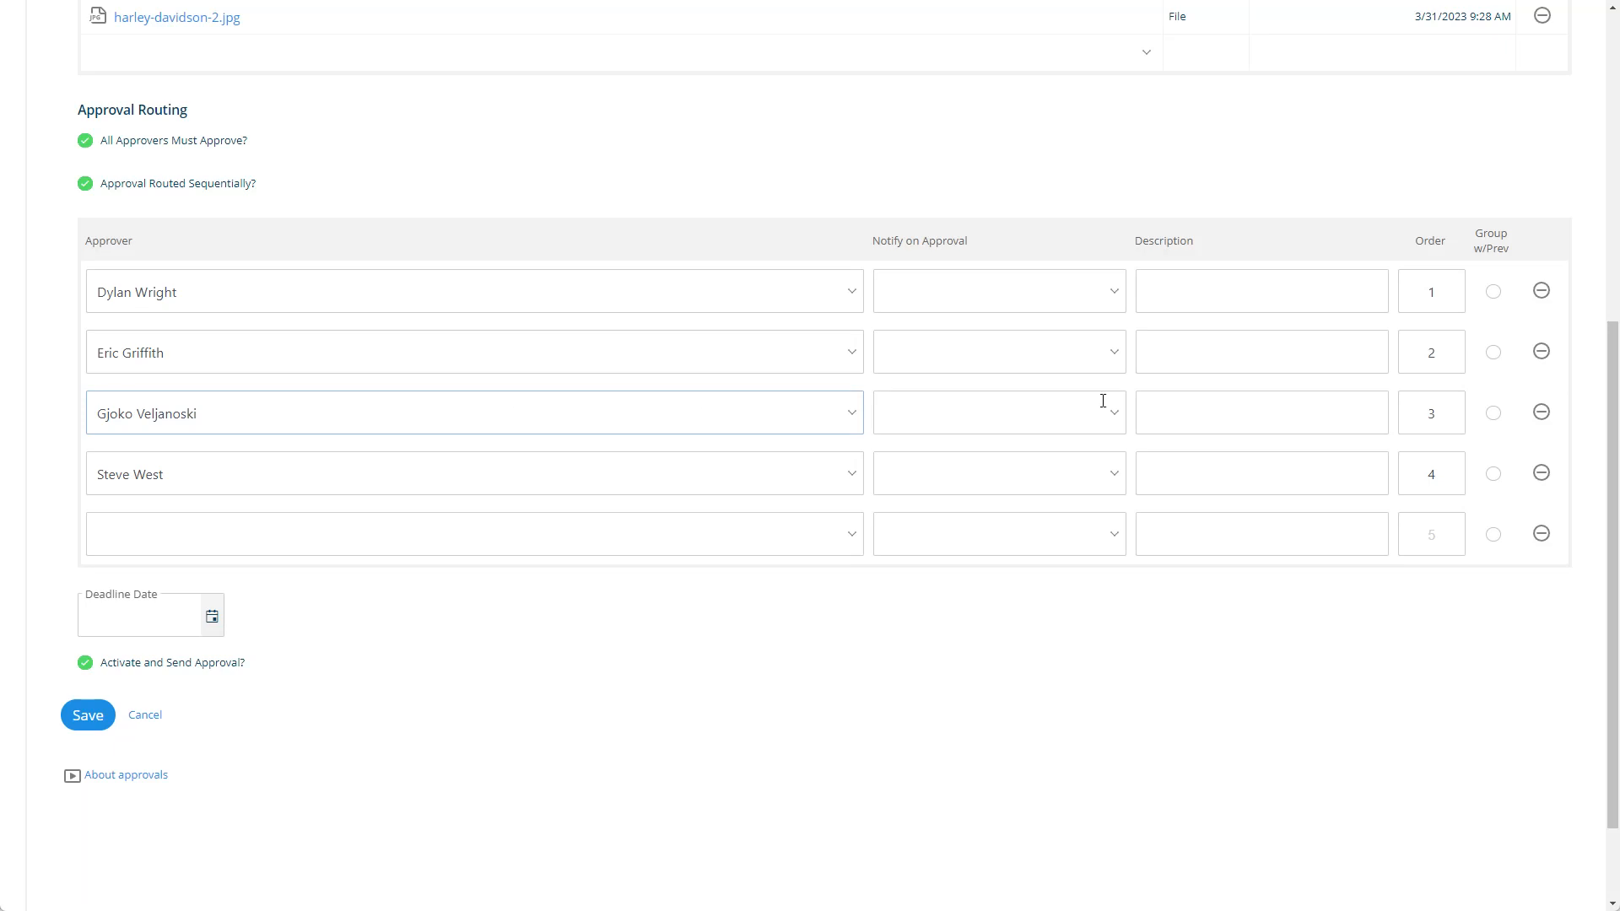
- Group the third approver with the previous approver in the routing sequence
click(1494, 416)
click(1494, 420)
click(1494, 417)
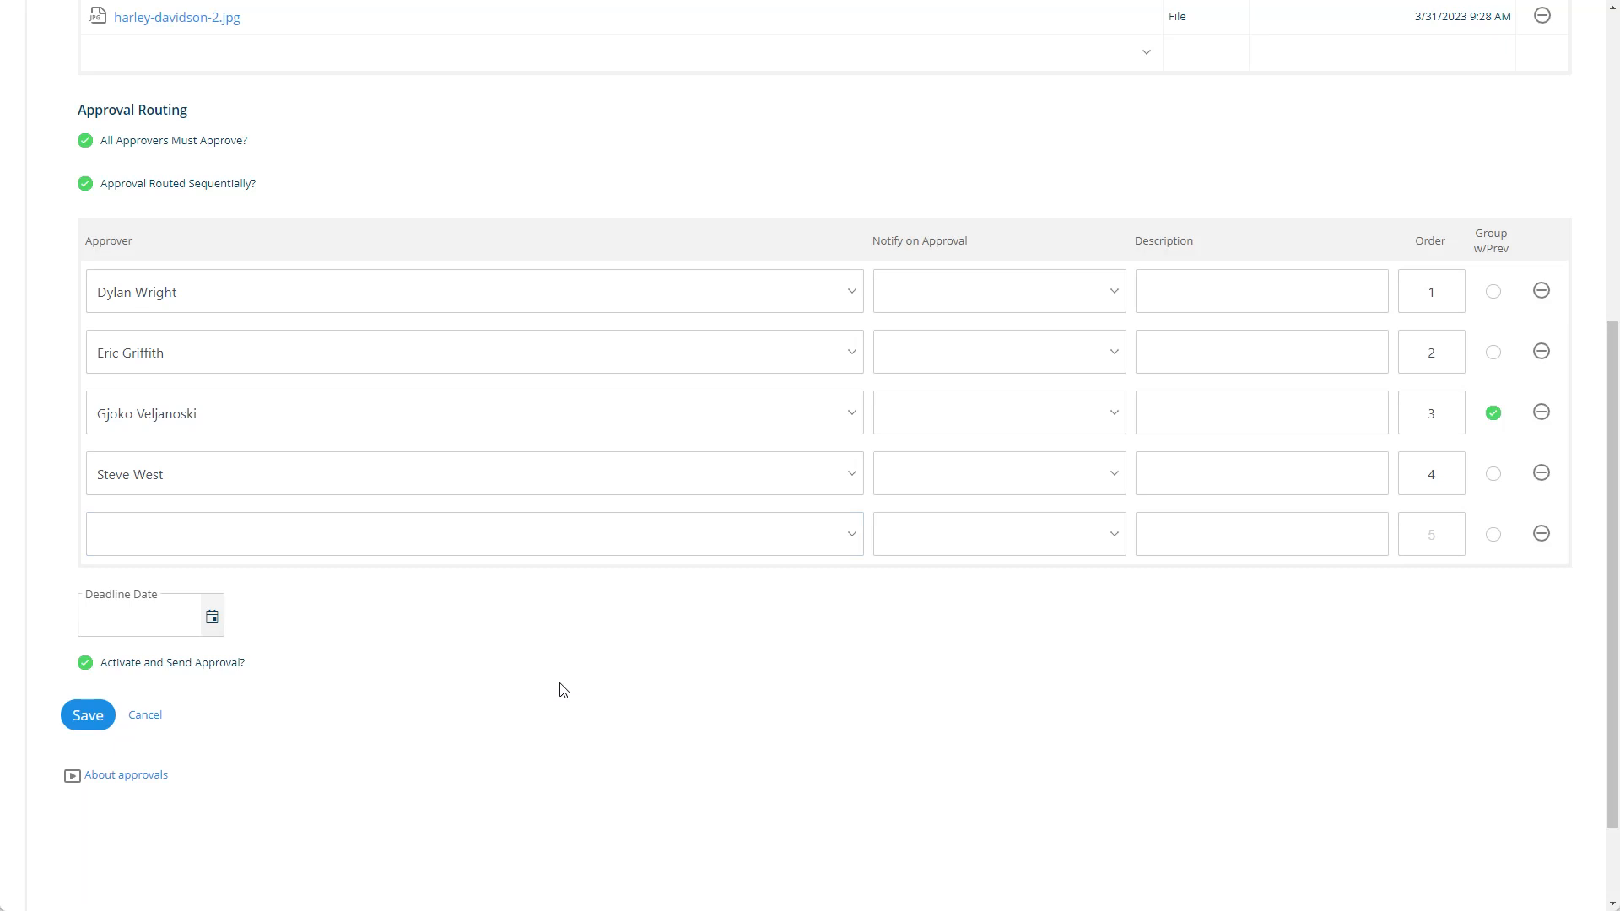
- Add the Designer resource type as the fifth approver in the routing list
click(432, 544)
drag(858, 585, 835, 791)
drag(857, 651, 852, 778)
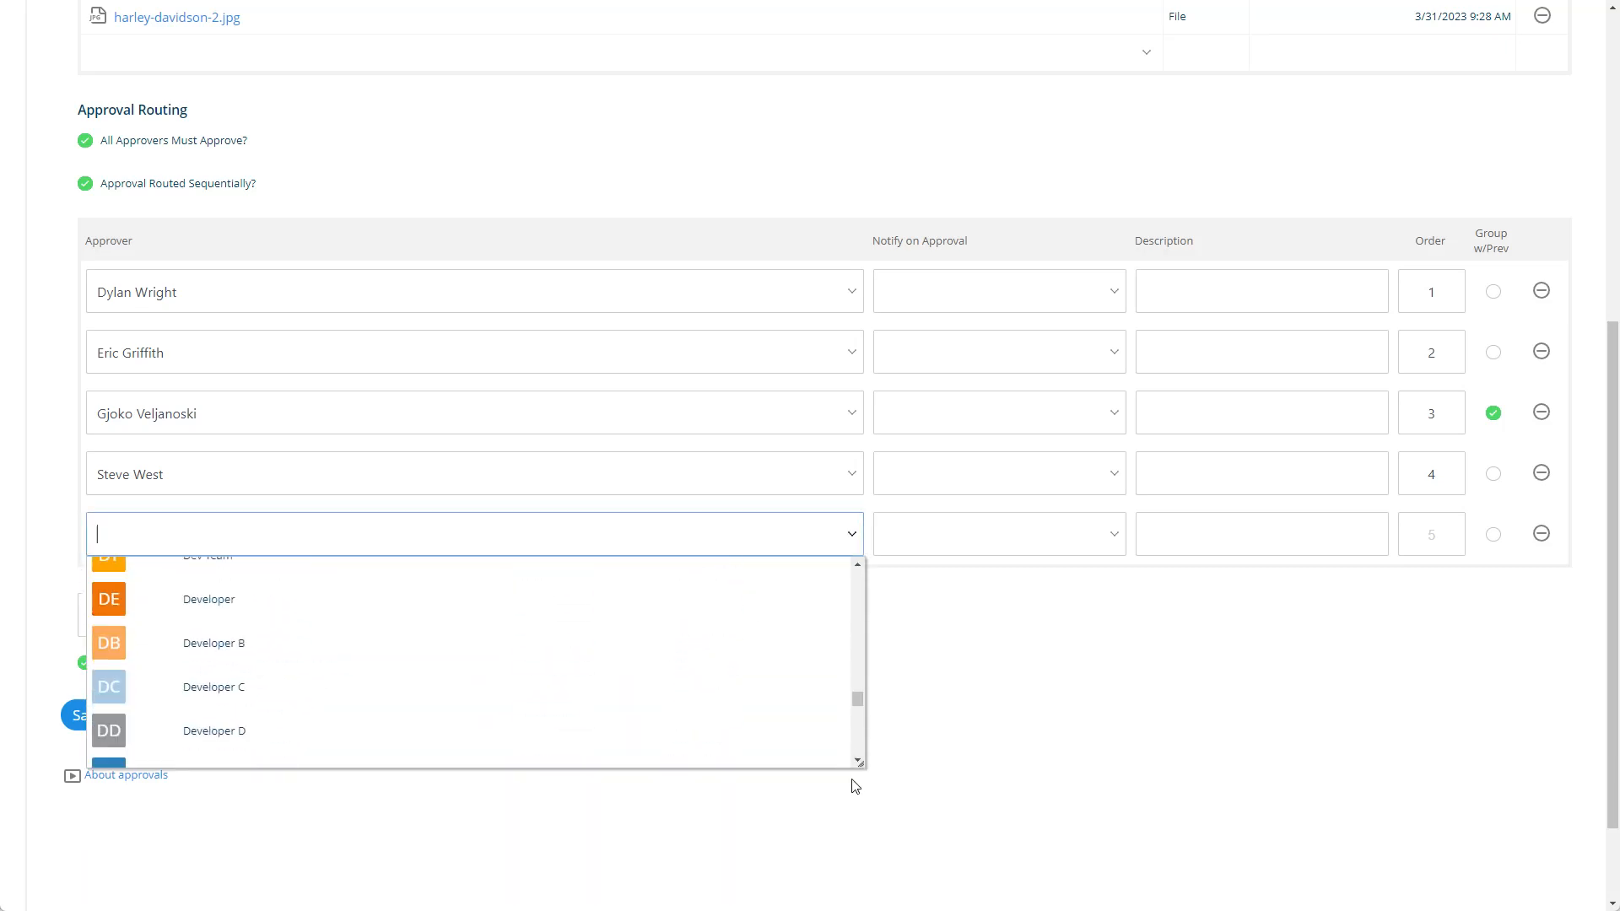
scroll(312, 645, up, 3)
scroll(279, 654, down, 1)
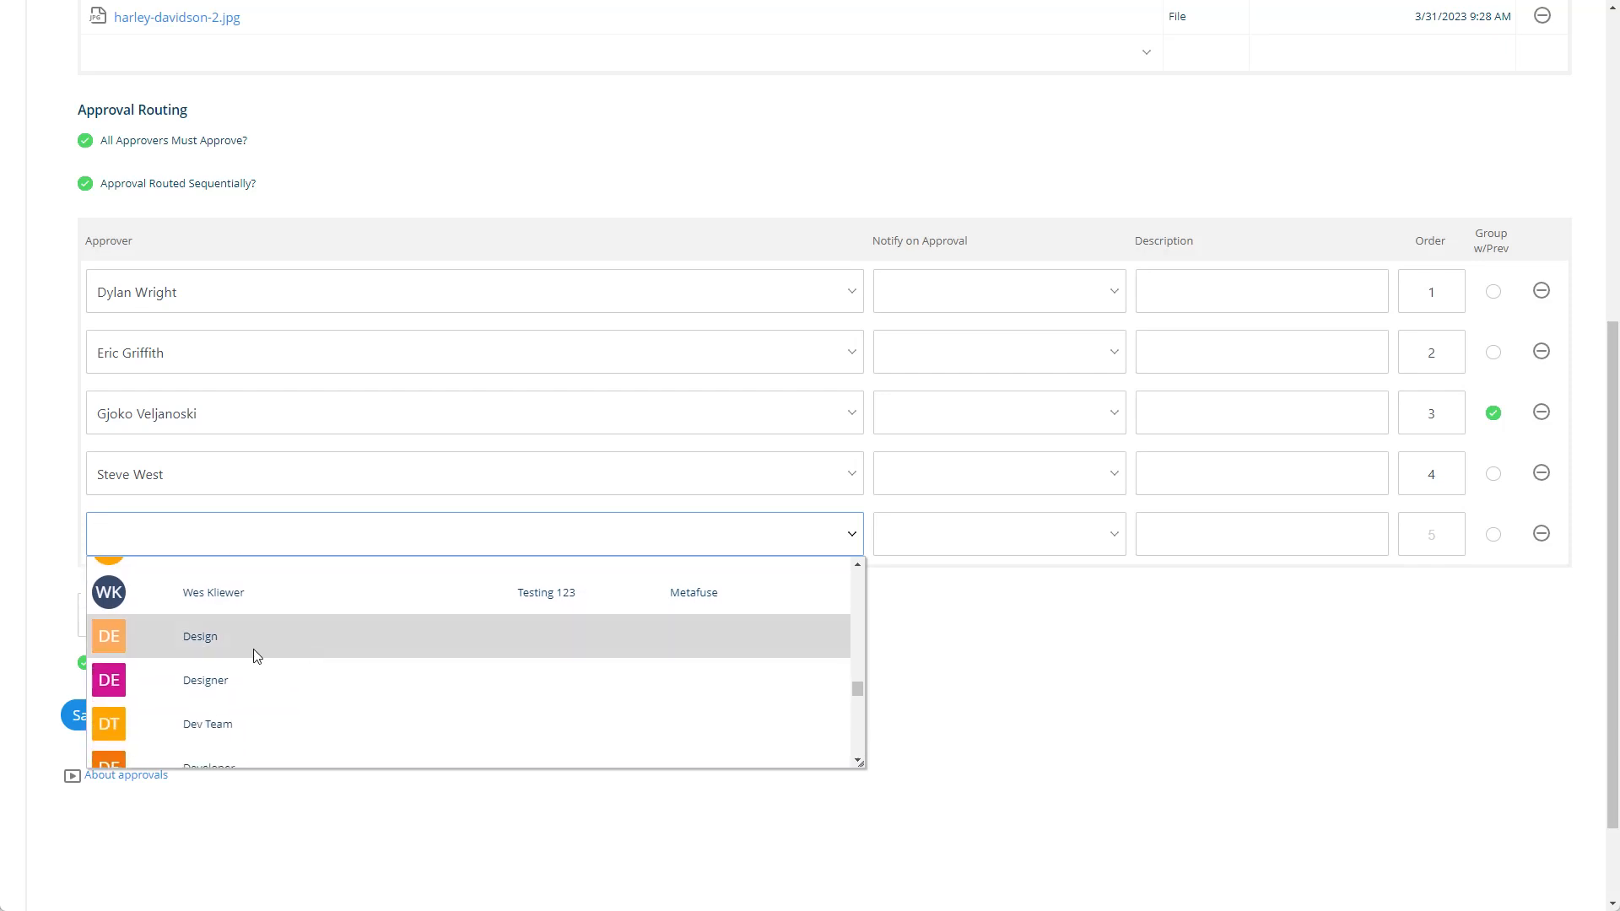
click(215, 693)
click(199, 533)
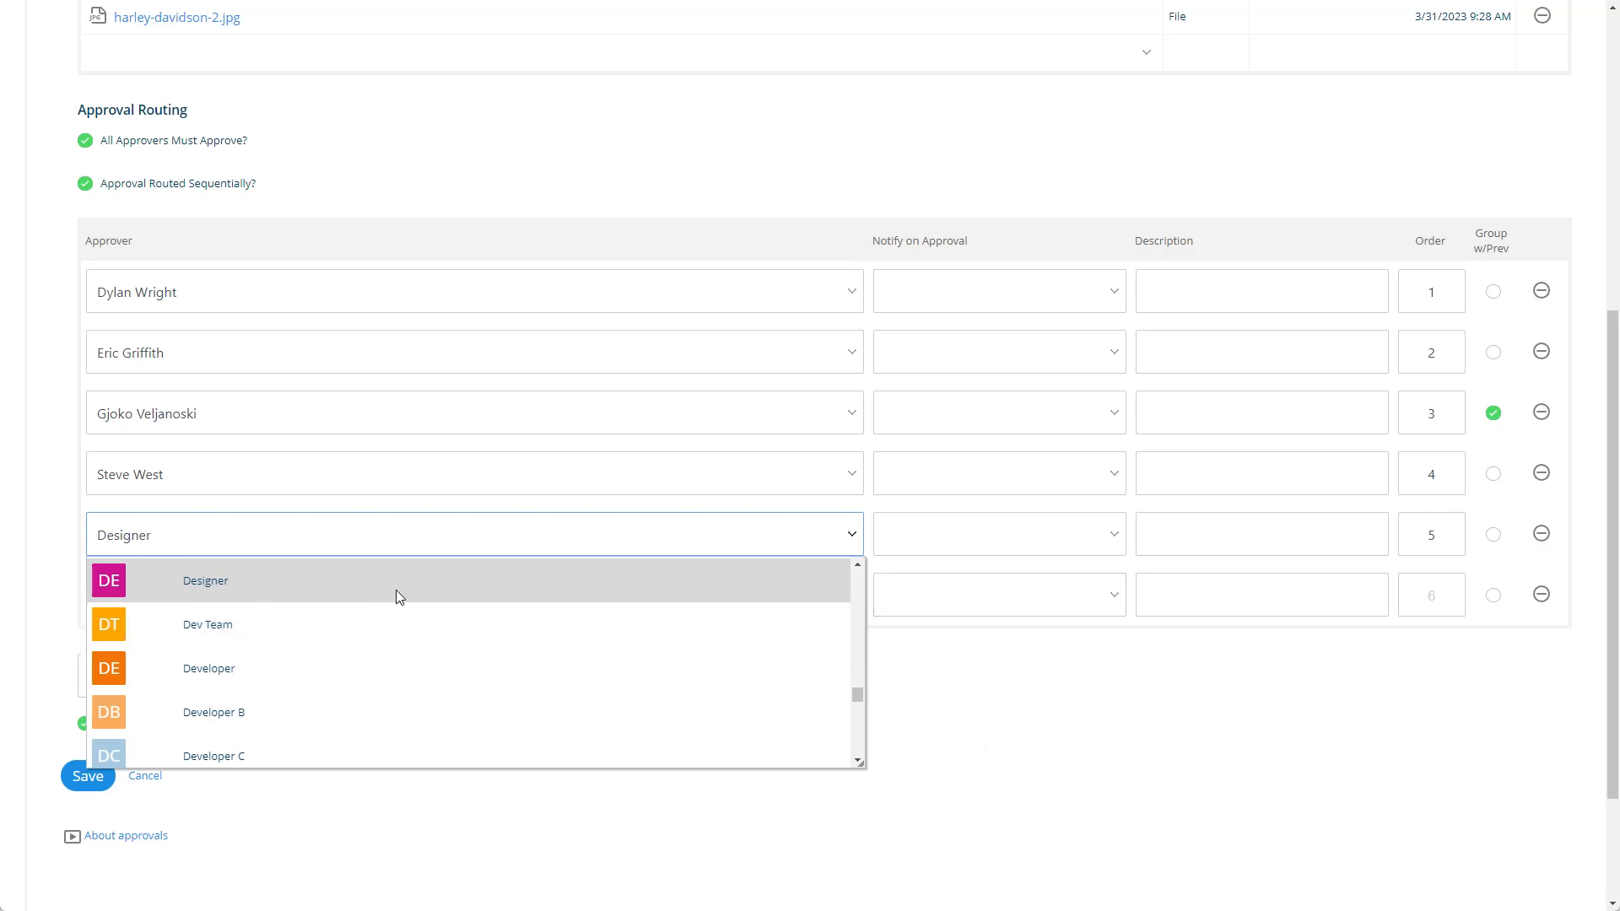
click(1015, 734)
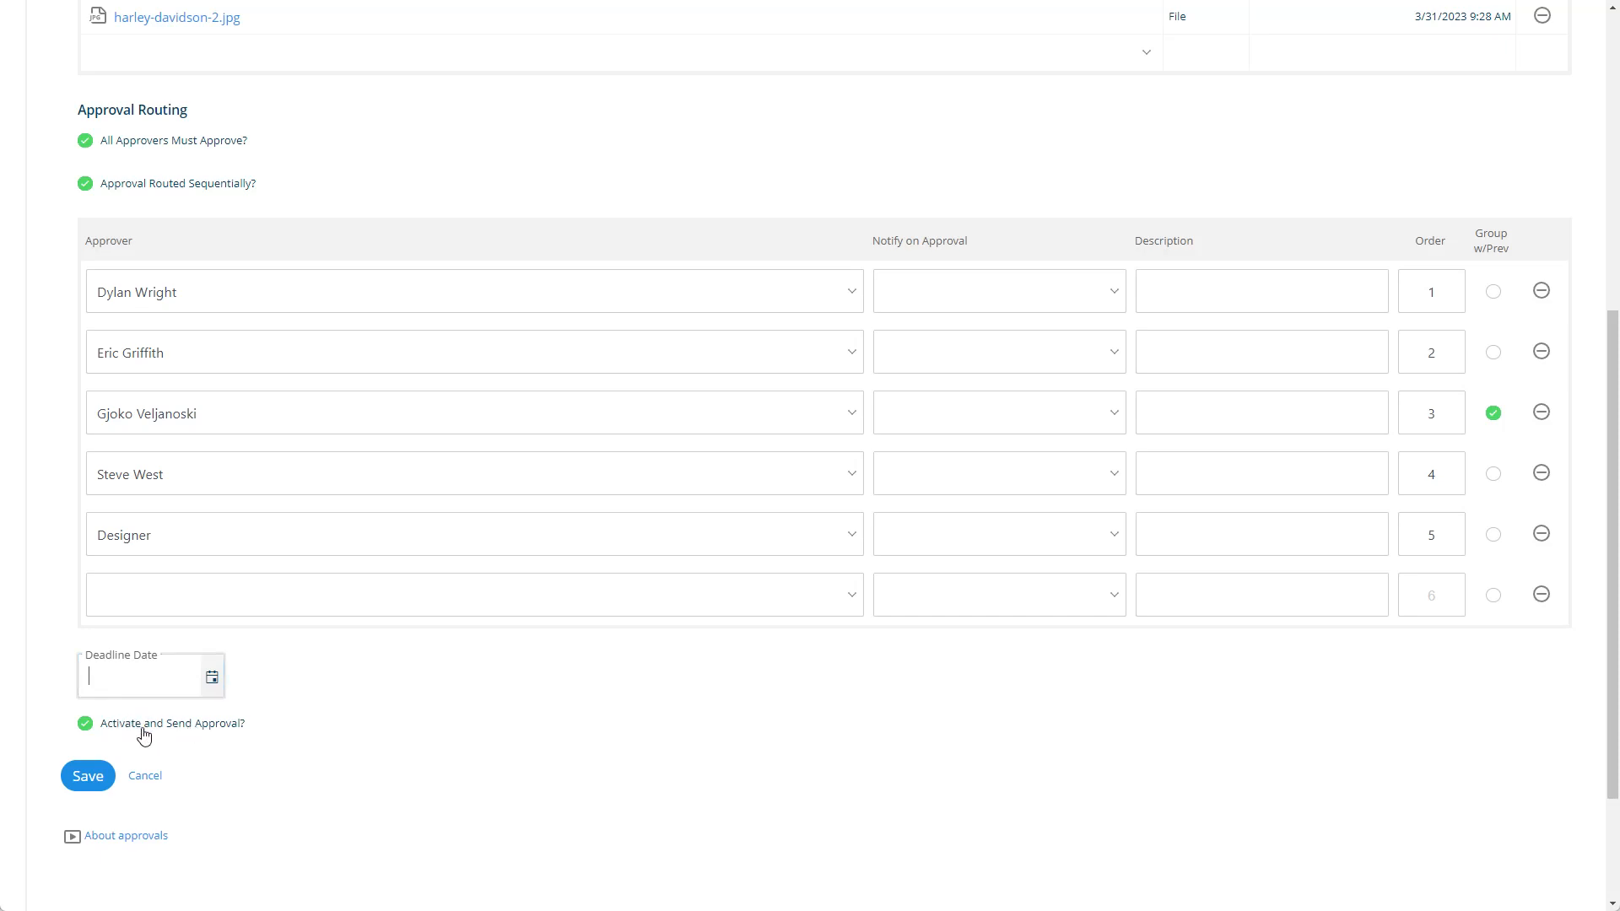
- Review the approval form for harley-davidson-2.jpg and save it with Activate and Send Approval enabled
scroll(232, 736, up, 6)
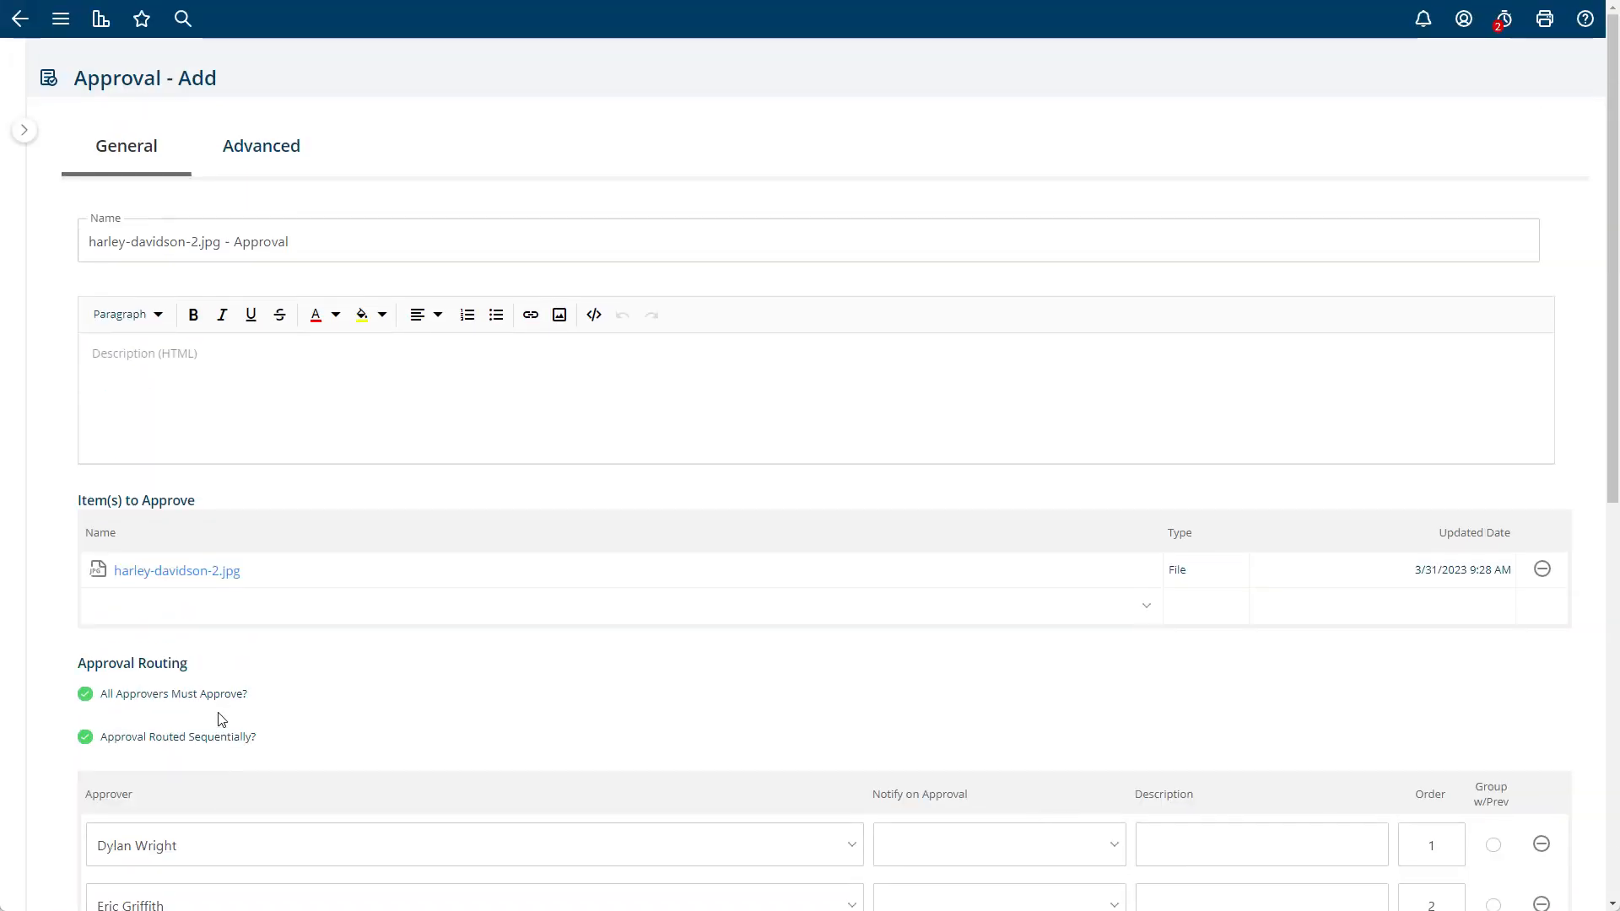
scroll(222, 718, down, 8)
click(88, 655)
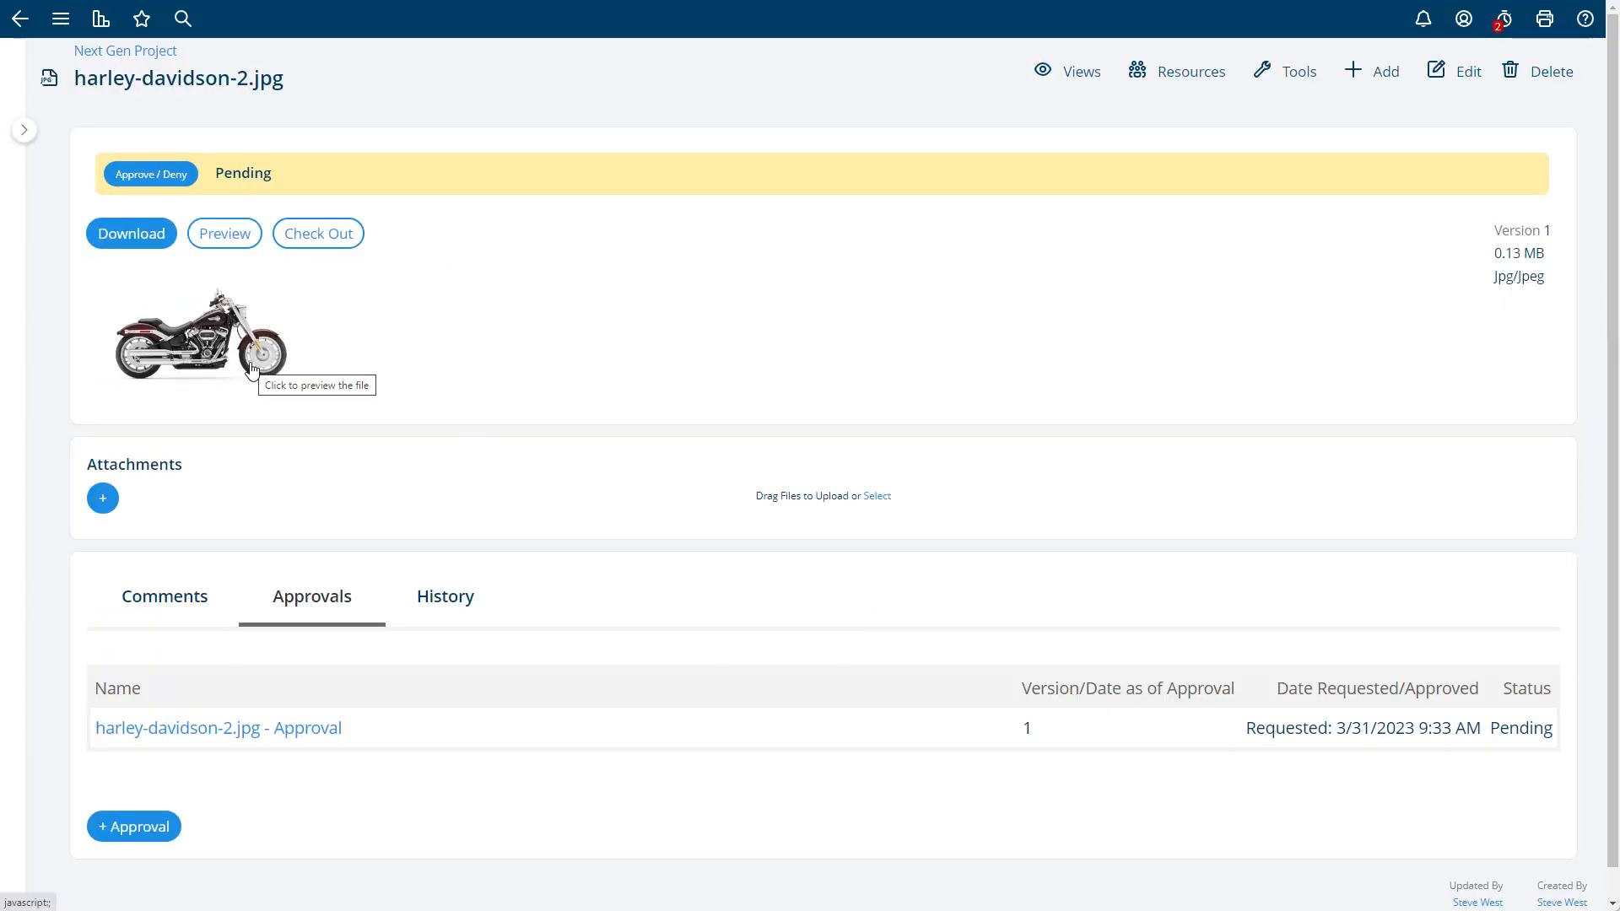
- Open the approve or deny decision for the pending harley-davidson-2.jpg approval
click(151, 175)
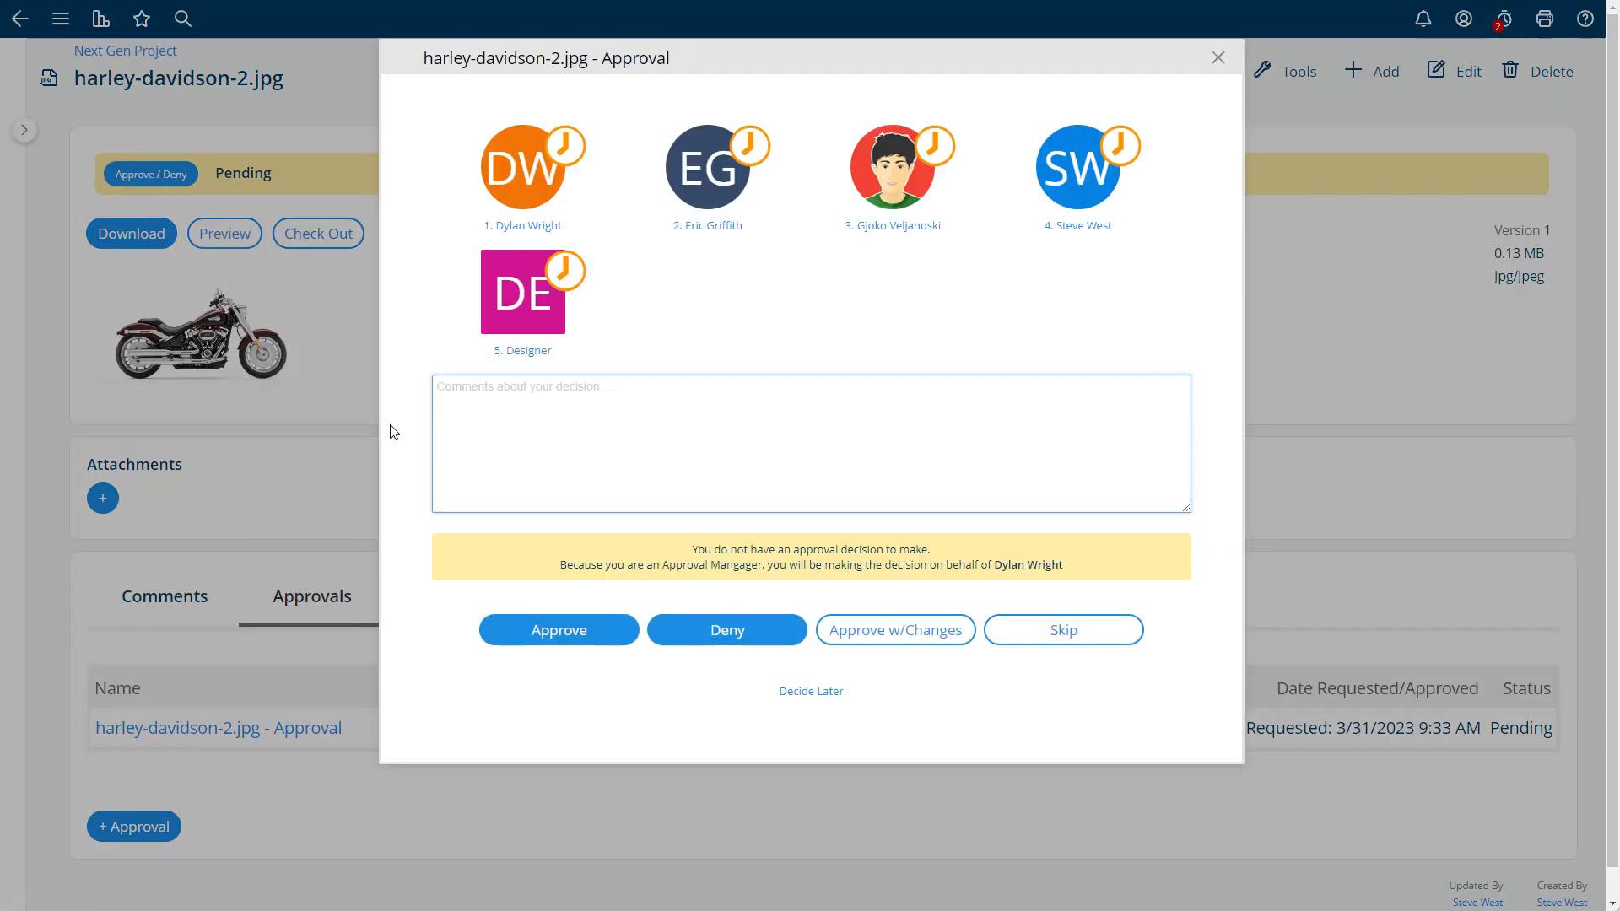
click(1220, 59)
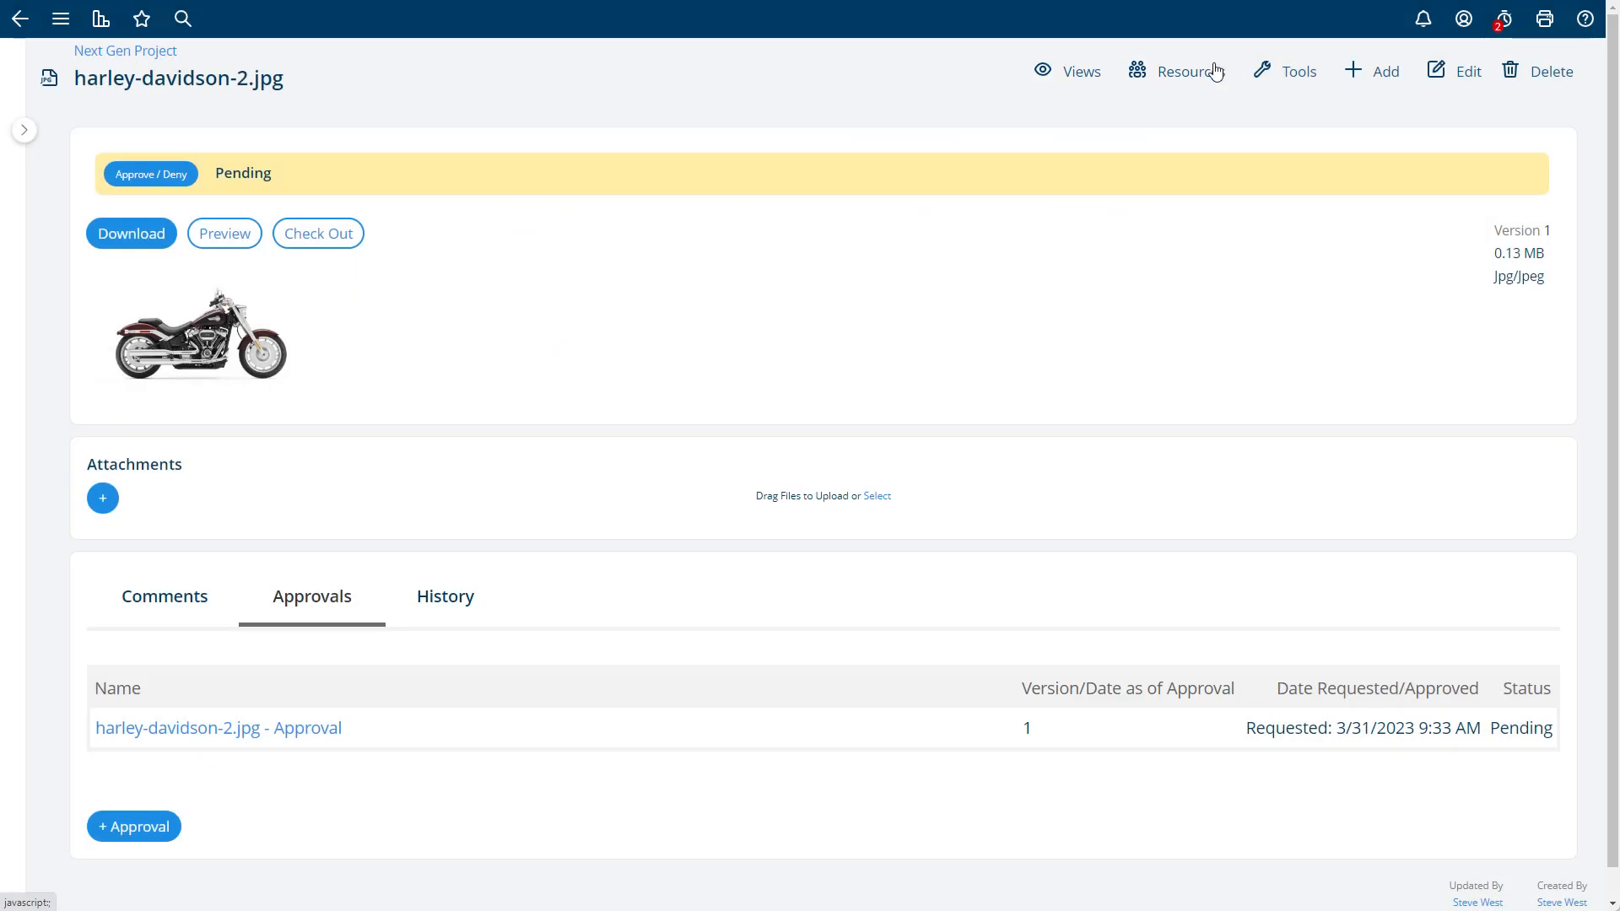
click(148, 181)
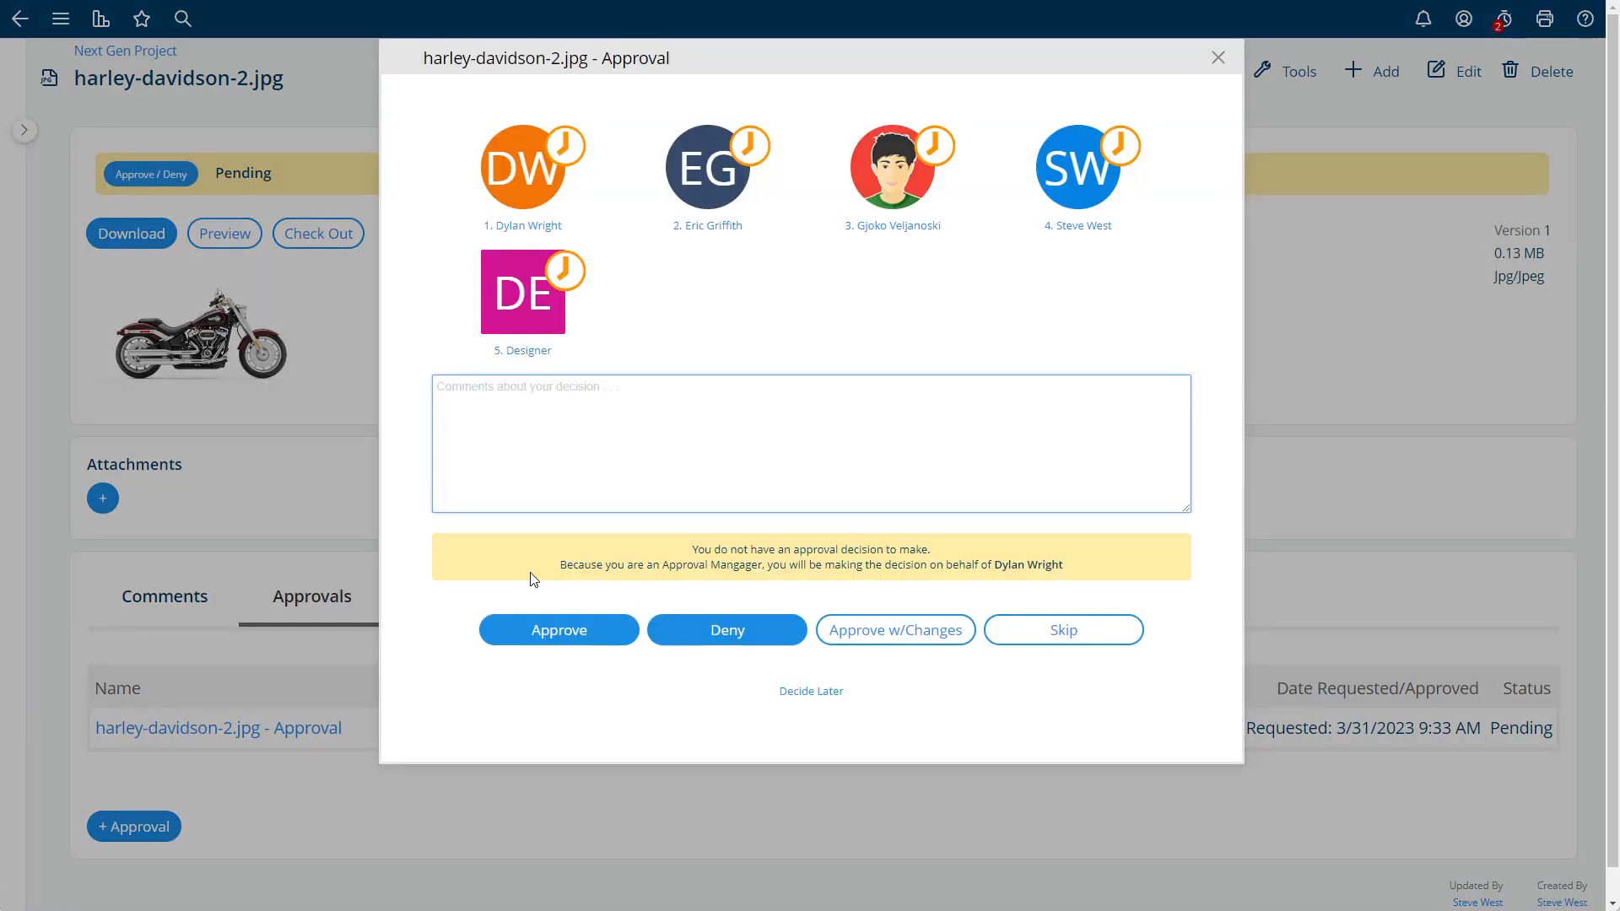